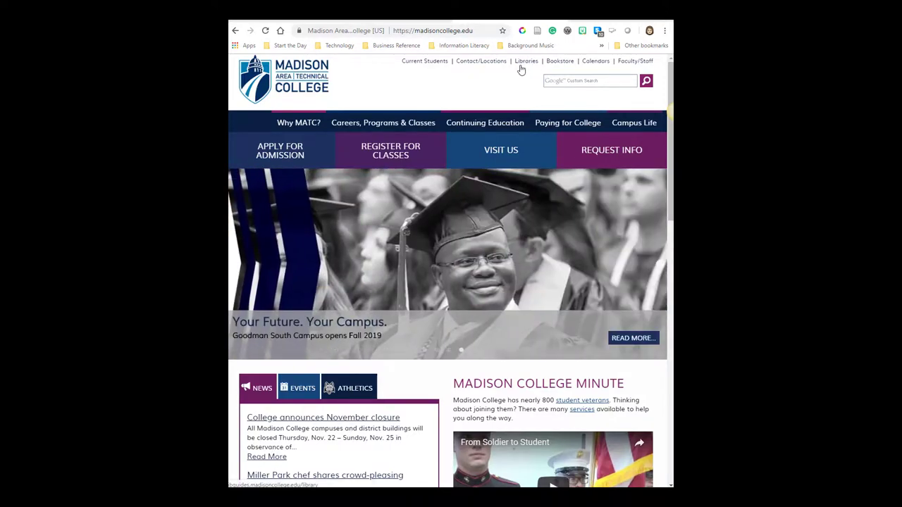
Go to the Madison College Libraries site and show the Find Databases & Journals options, including Journals A to Z
{"action": "left_click", "coordinate": [524, 62]}
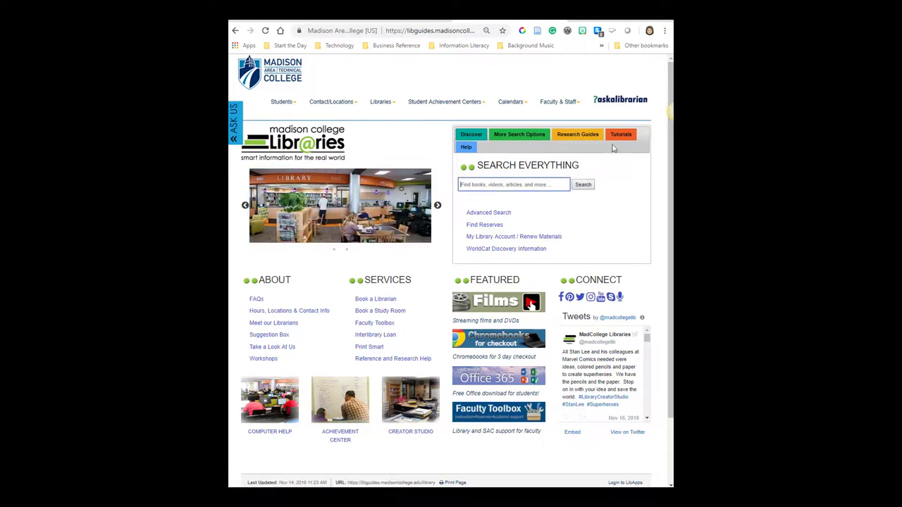
{"action": "left_click", "coordinate": [520, 137]}
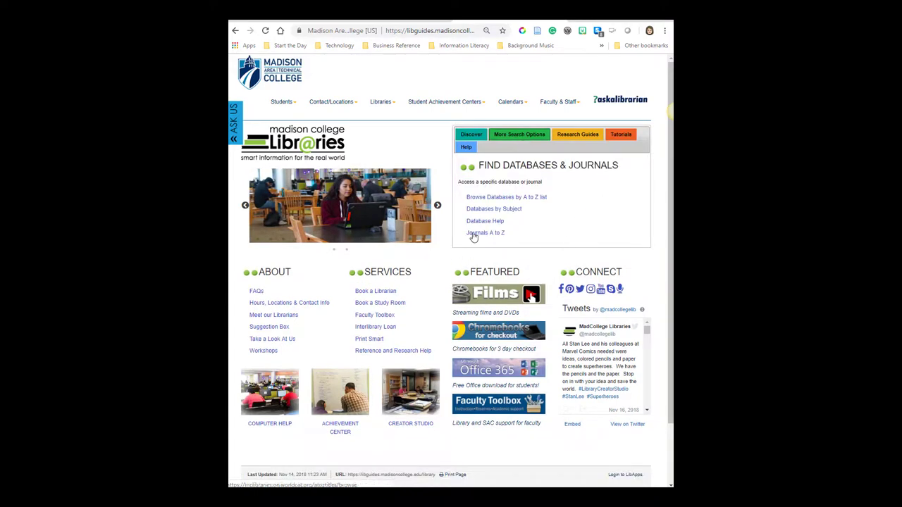
{"action": "left_click_drag", "start_coordinate": [506, 234], "coordinate": [464, 238]}
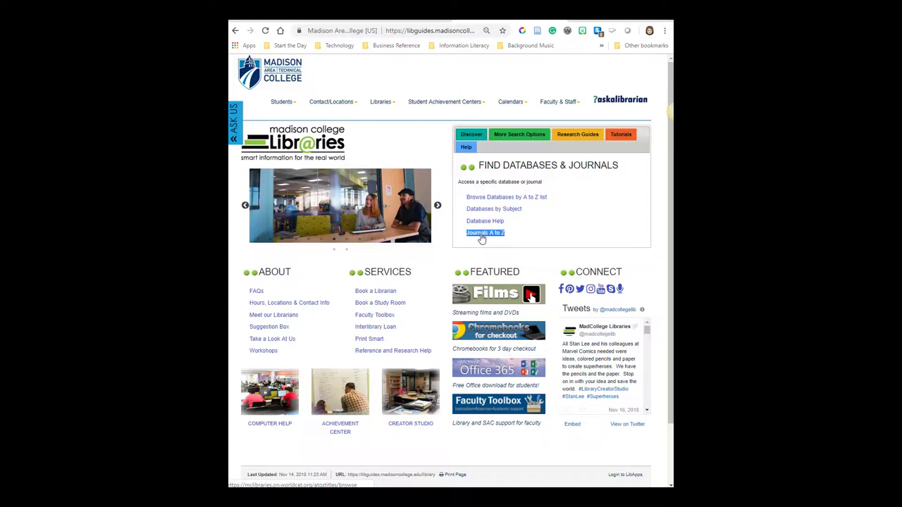
Search Journals A to Z for the journal title 'Consumer Reports'
{"action": "left_click", "coordinate": [482, 236]}
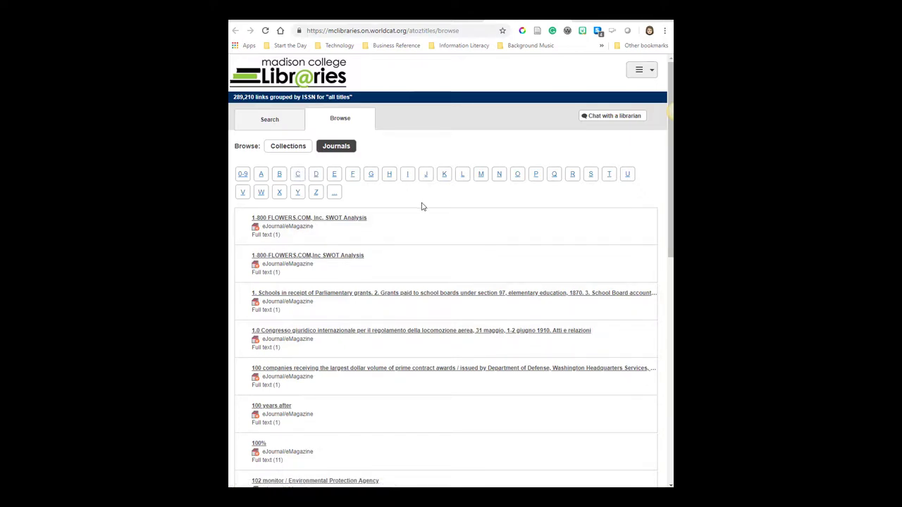
{"action": "left_click", "coordinate": [275, 123]}
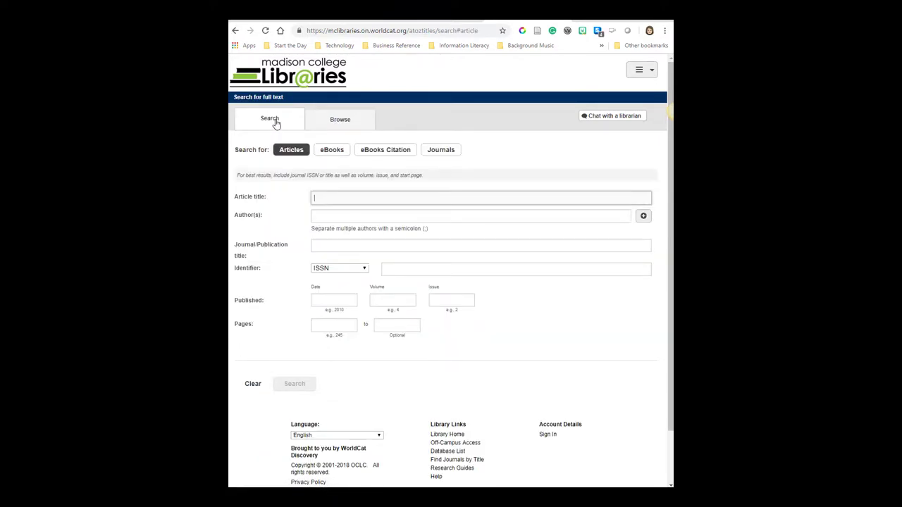
{"action": "left_click_drag", "start_coordinate": [237, 252], "coordinate": [322, 250]}
{"action": "left_click", "coordinate": [323, 248]}
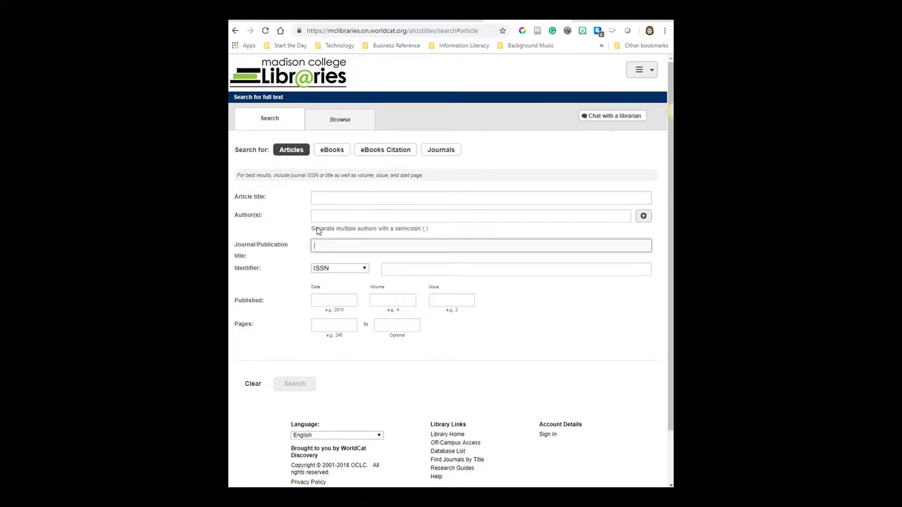
{"action": "type", "text": "Consumer Reports"}
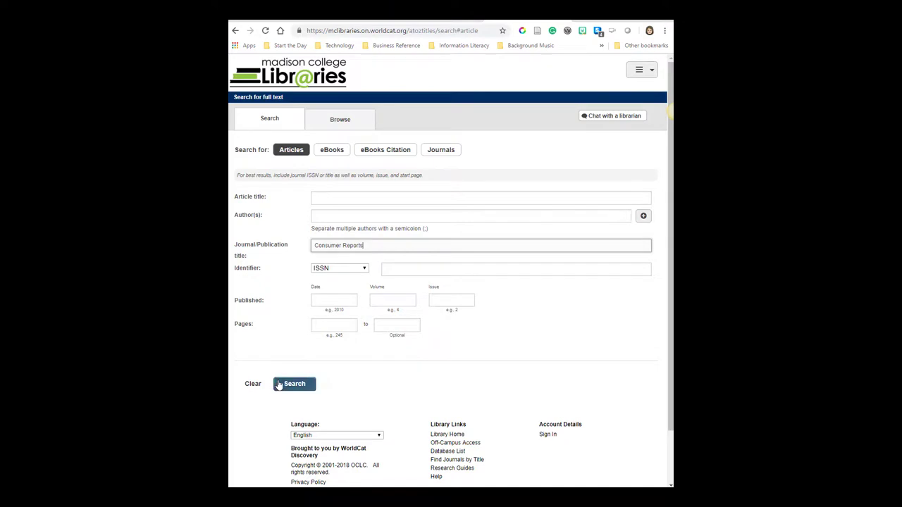
{"action": "left_click", "coordinate": [295, 383]}
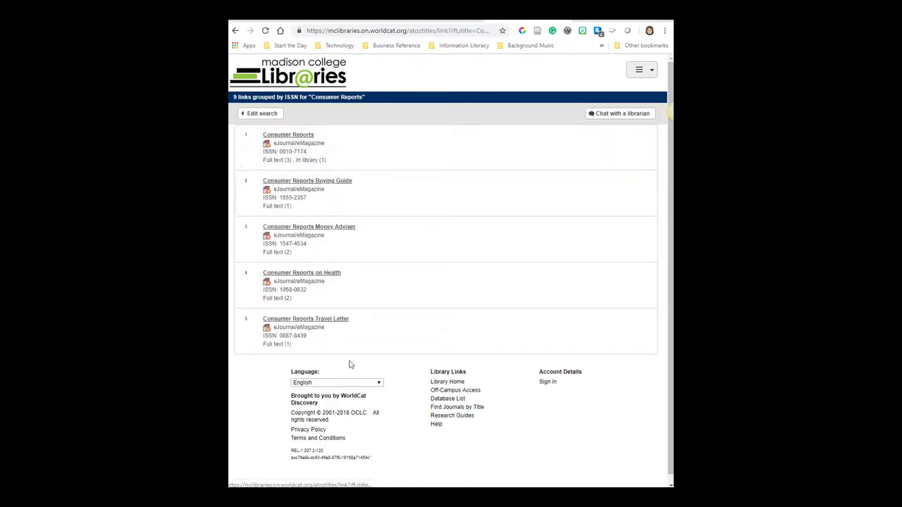
Open the Consumer Reports record and review its MasterFILE Premier, Associates Programs Source Plus and Business Insights full-text options
{"action": "left_click_drag", "start_coordinate": [344, 319], "coordinate": [394, 340]}
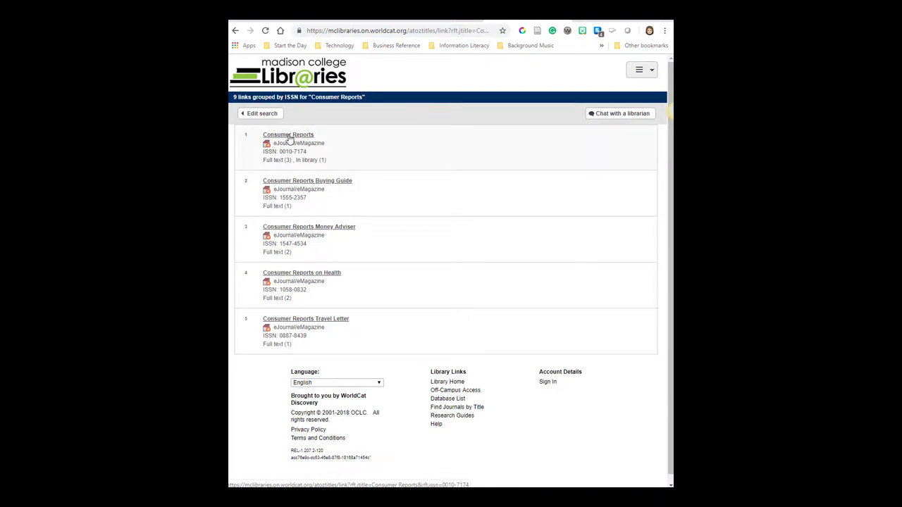
{"action": "left_click", "coordinate": [289, 136]}
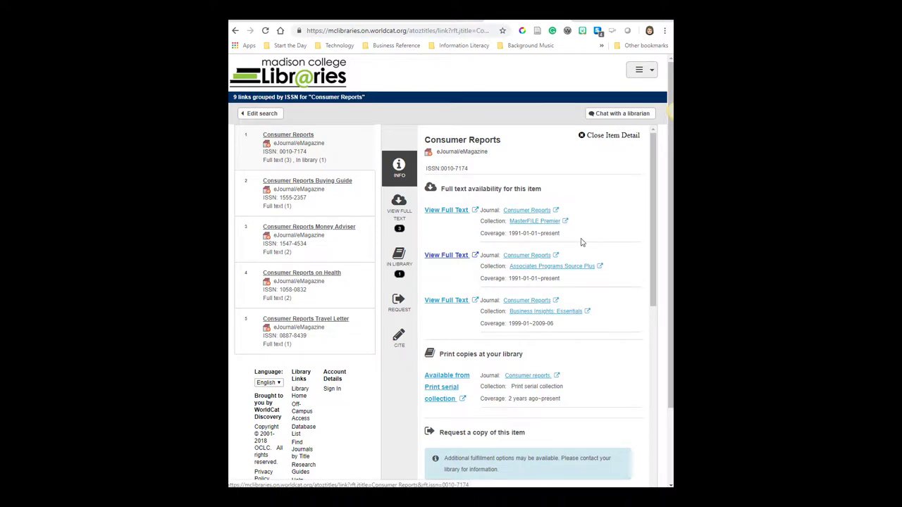
{"action": "left_click_drag", "start_coordinate": [575, 224], "coordinate": [494, 220]}
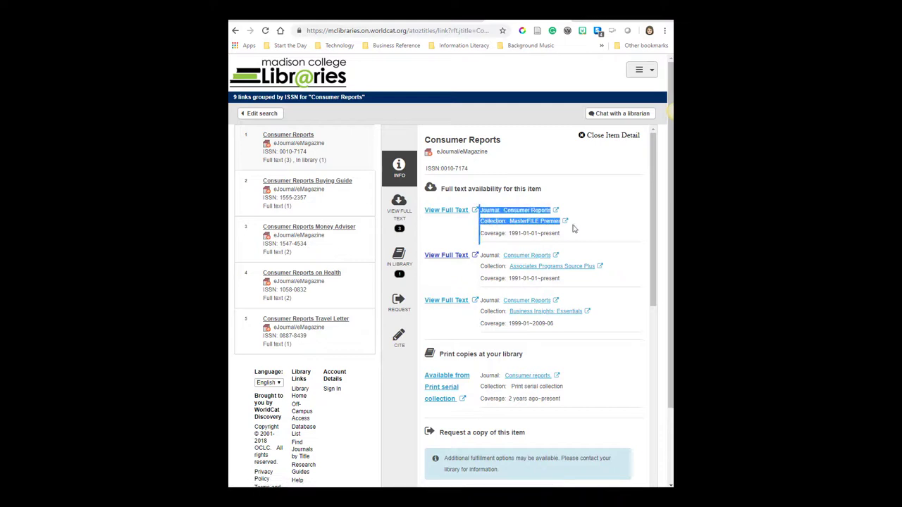
{"action": "left_click", "coordinate": [601, 290]}
{"action": "left_click_drag", "start_coordinate": [622, 264], "coordinate": [480, 267]}
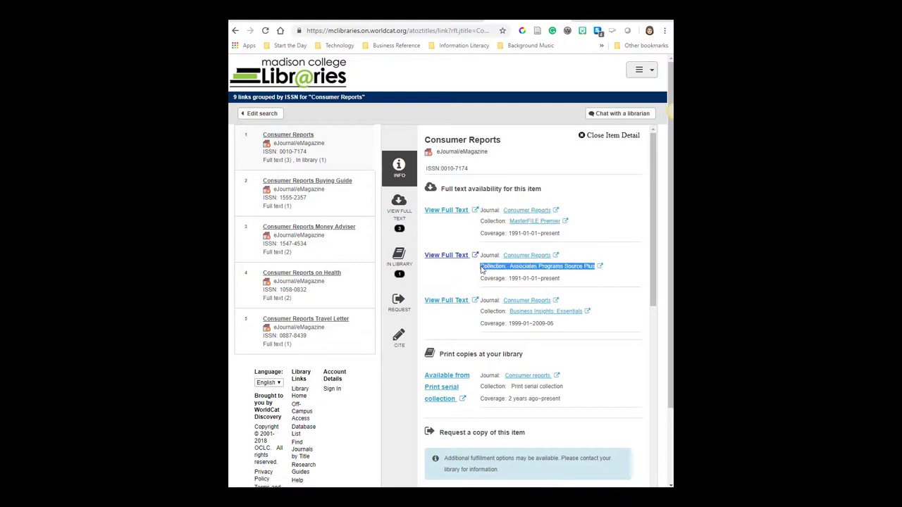
{"action": "left_click_drag", "start_coordinate": [590, 312], "coordinate": [479, 299]}
{"action": "left_click", "coordinate": [634, 321]}
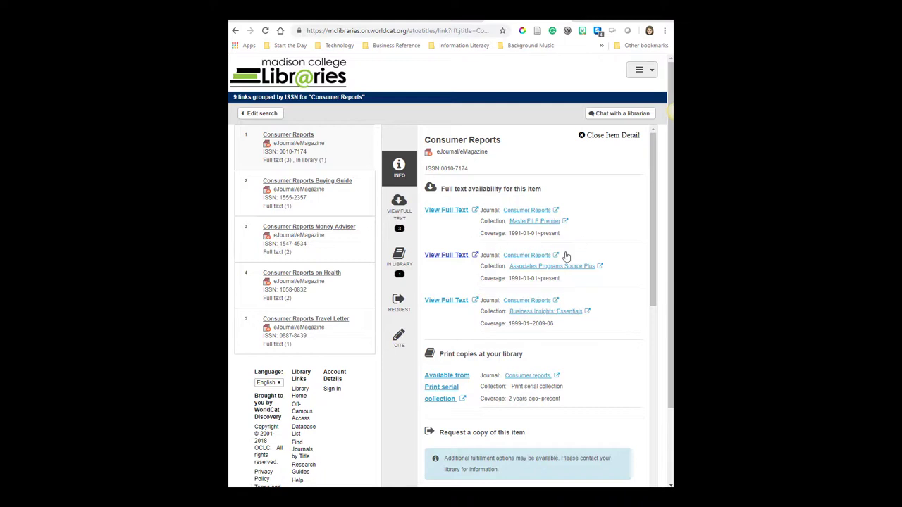
Follow the full-text link to the Consumer Reports publication page in EBSCOhost and expand the 2014 issues
{"action": "left_click", "coordinate": [451, 213]}
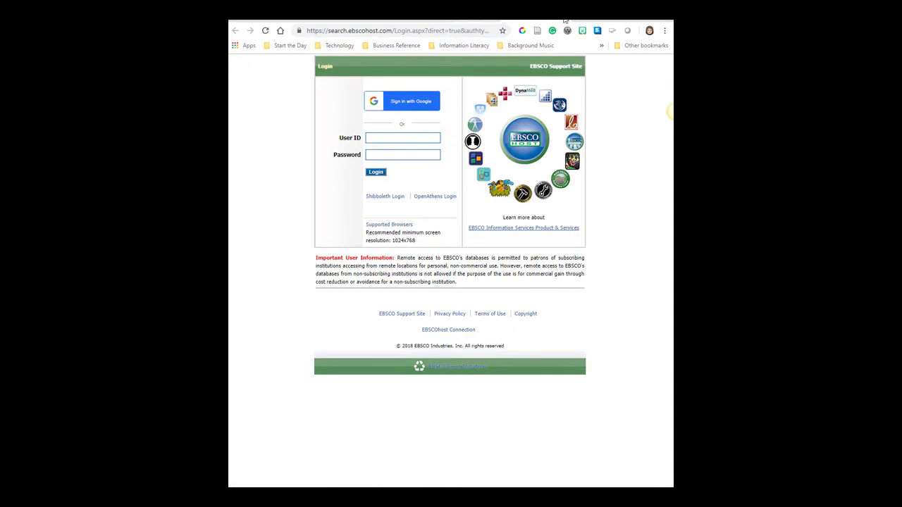
{"action": "left_click", "coordinate": [564, 21]}
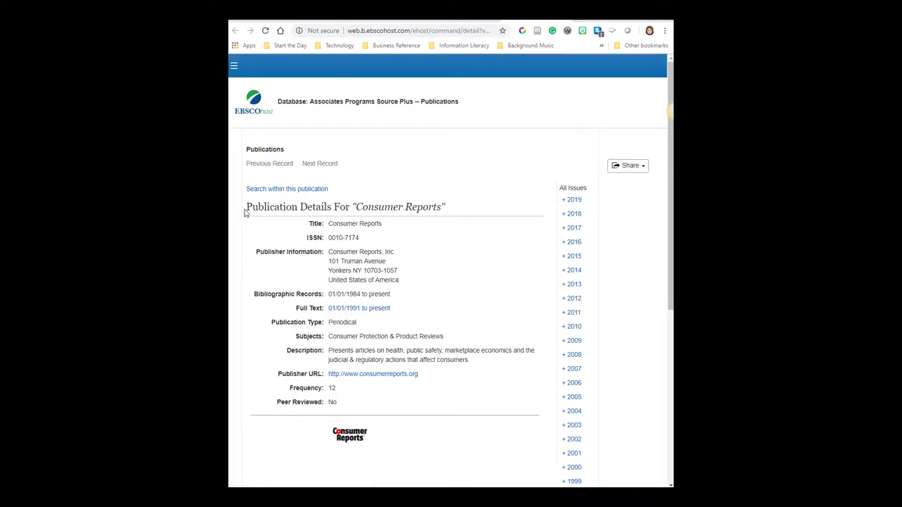
{"action": "left_click_drag", "start_coordinate": [245, 214], "coordinate": [518, 390]}
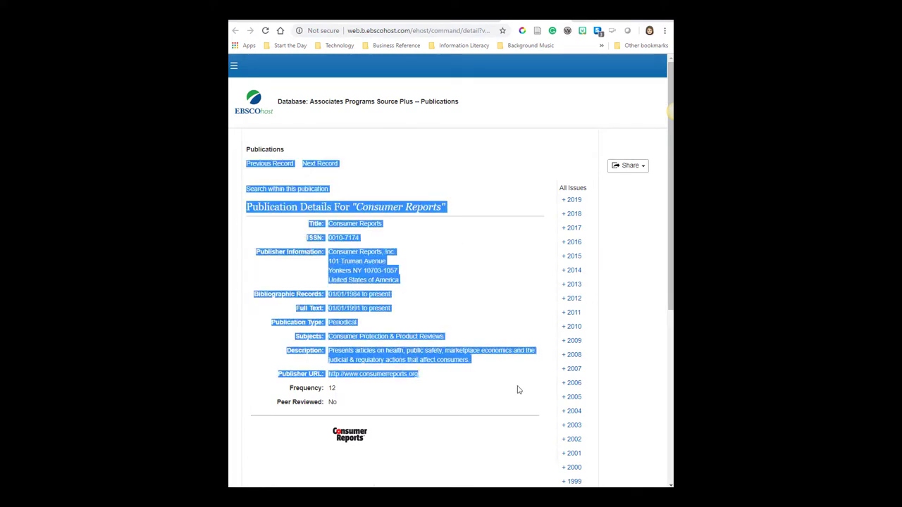
{"action": "left_click", "coordinate": [497, 403]}
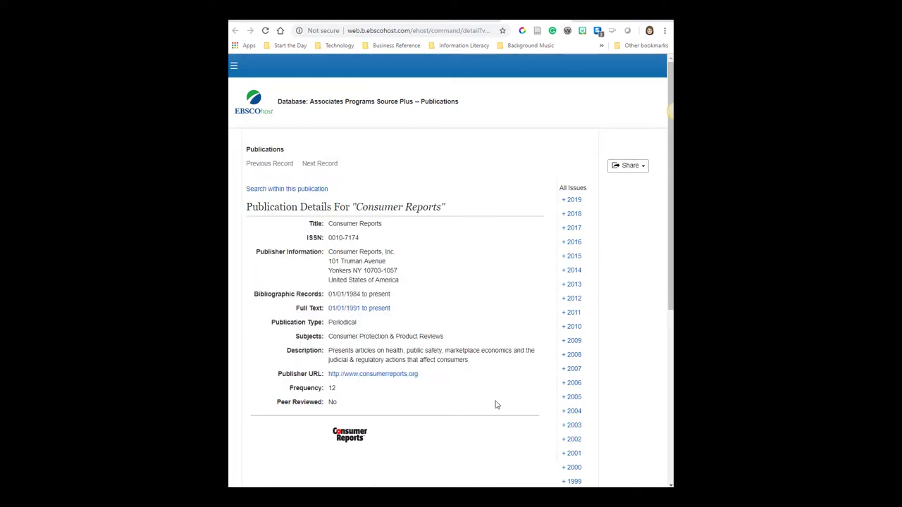
{"action": "left_click", "coordinate": [575, 272]}
{"action": "scroll", "coordinate": [611, 317], "scroll_direction": "down", "scroll_amount": 2}
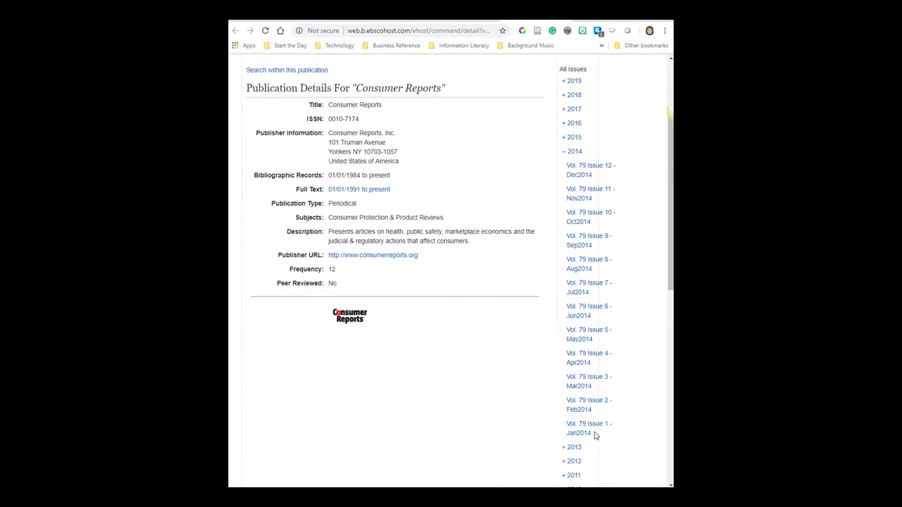
{"action": "scroll", "coordinate": [594, 436], "scroll_direction": "down", "scroll_amount": 2}
{"action": "scroll", "coordinate": [597, 431], "scroll_direction": "up", "scroll_amount": 4}
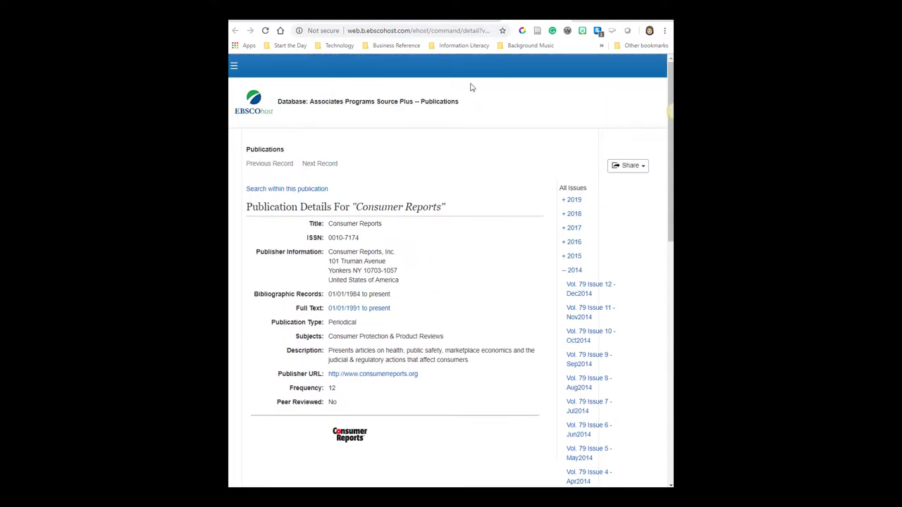
Search within JN "Consumer Reports" for the term sunscreen
{"action": "left_click", "coordinate": [286, 194]}
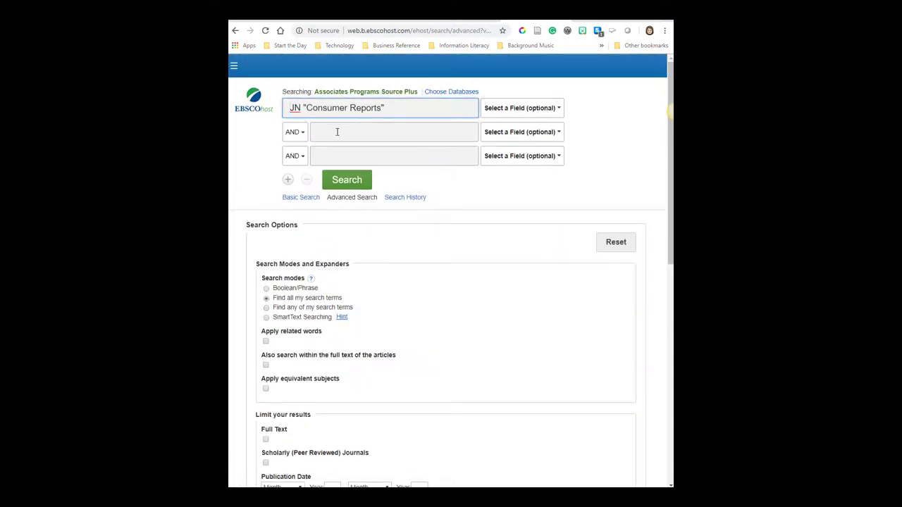
{"action": "left_click", "coordinate": [380, 132]}
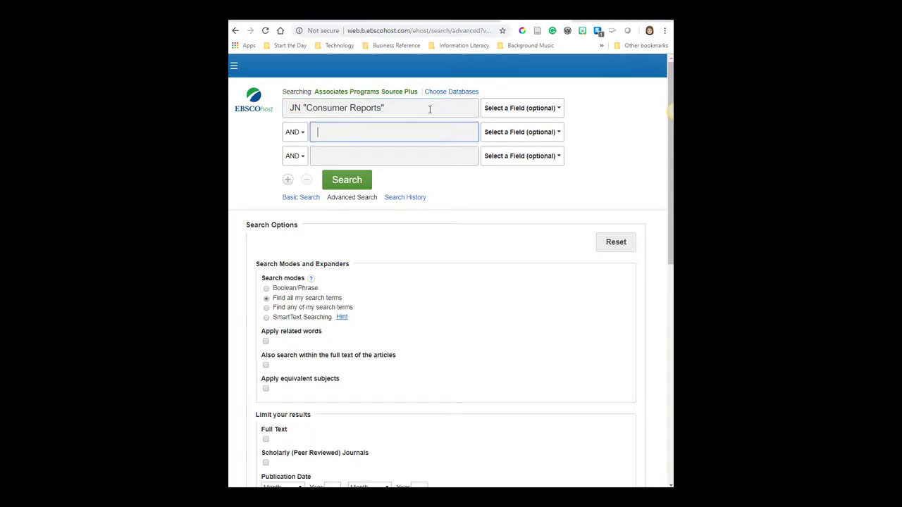
{"action": "triple_click", "coordinate": [374, 110]}
{"action": "triple_click", "coordinate": [439, 108]}
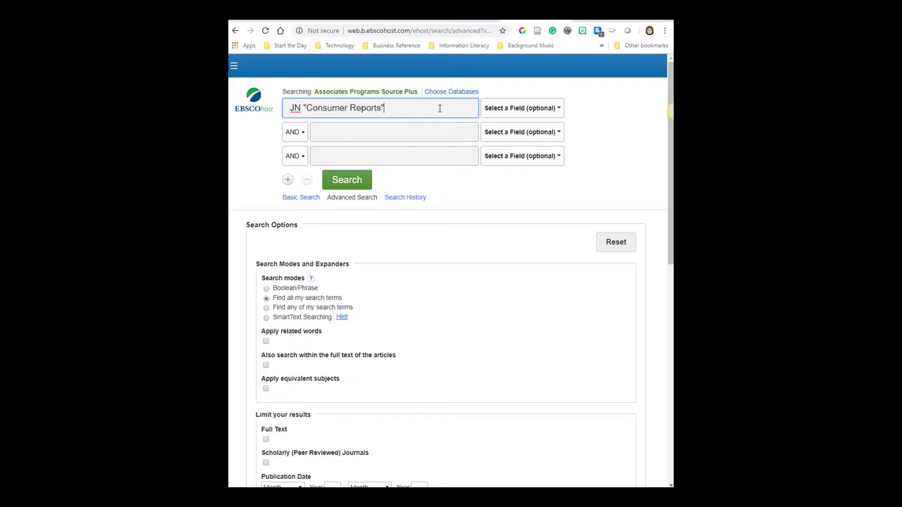
{"action": "left_click", "coordinate": [407, 131]}
{"action": "type", "text": "su"}
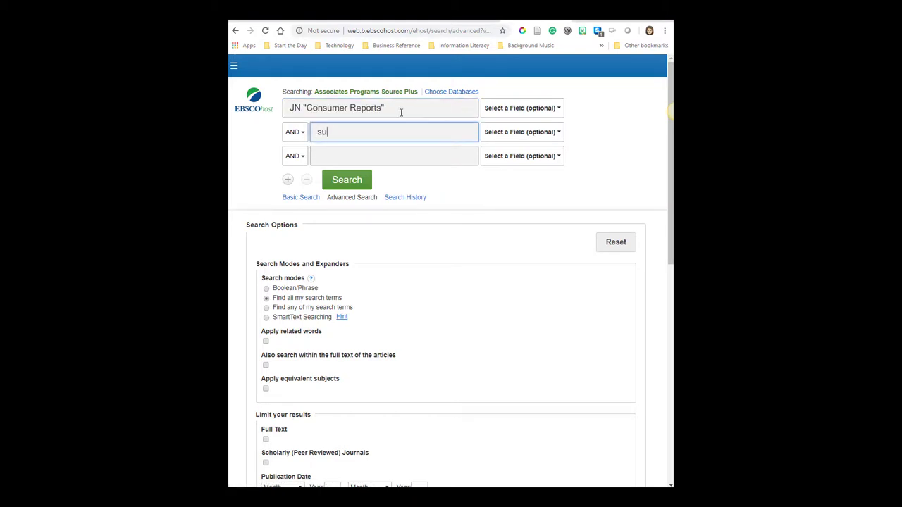
{"action": "type", "text": "nscreen"}
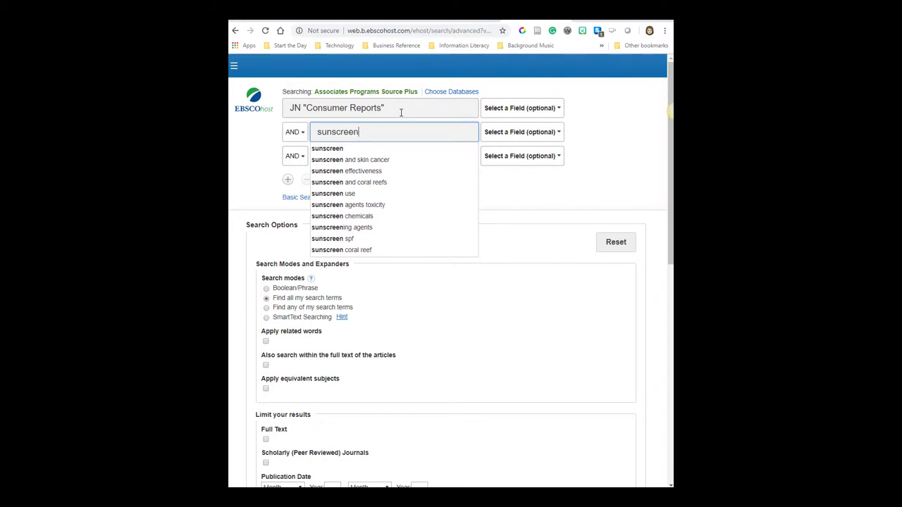
{"action": "left_click", "coordinate": [562, 188]}
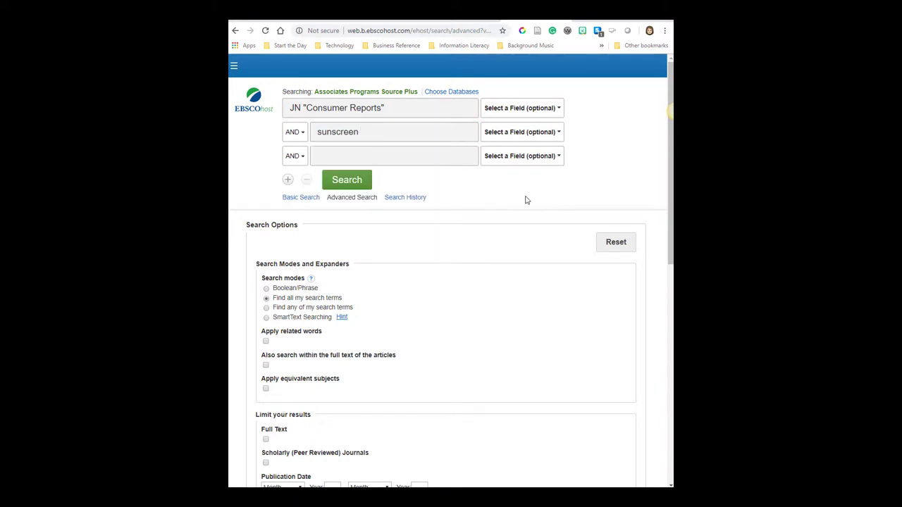
{"action": "left_click", "coordinate": [348, 184]}
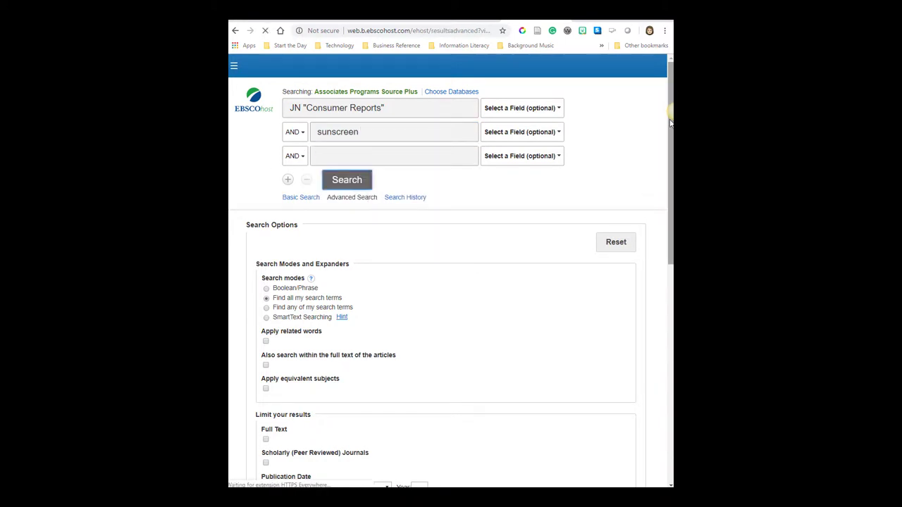
Point out the 47 results, the Consumer Reports source and the SUNSCREENS subject term
{"action": "left_click_drag", "start_coordinate": [432, 241], "coordinate": [401, 243]}
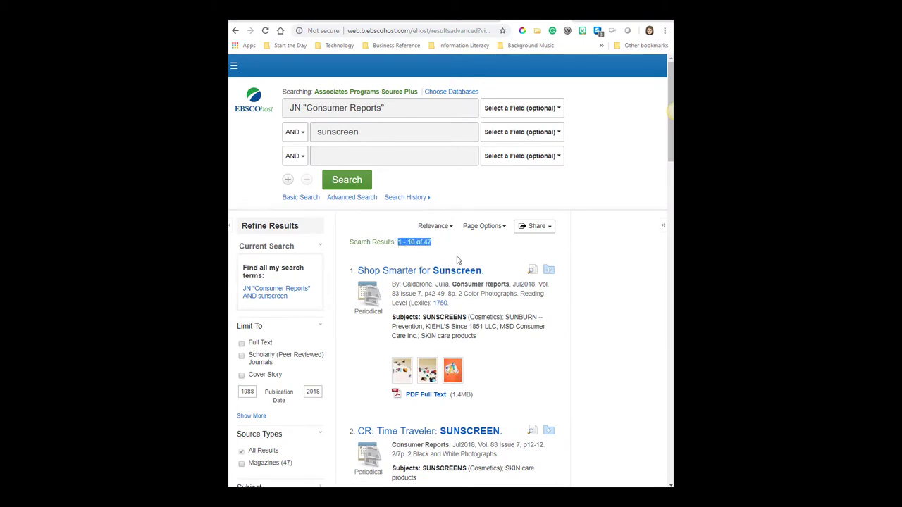
{"action": "left_click_drag", "start_coordinate": [452, 284], "coordinate": [505, 283]}
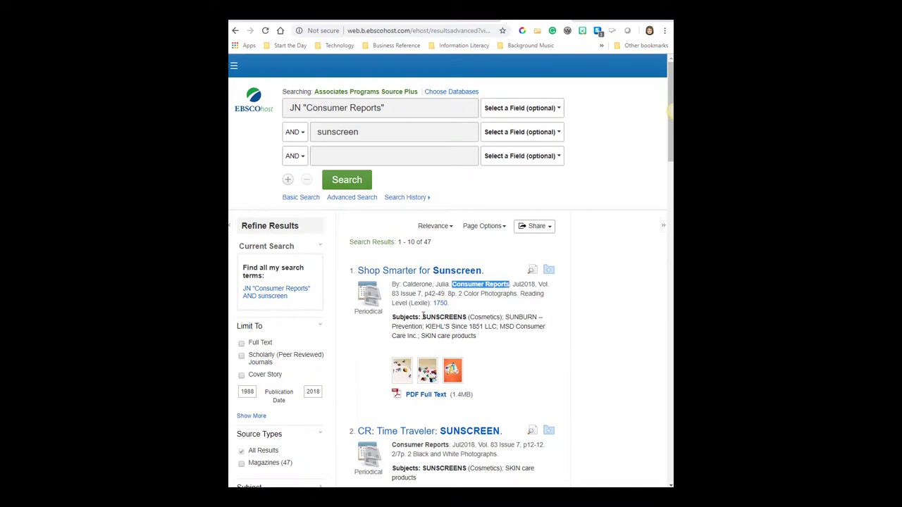
{"action": "left_click_drag", "start_coordinate": [423, 316], "coordinate": [467, 317]}
{"action": "left_click", "coordinate": [597, 322]}
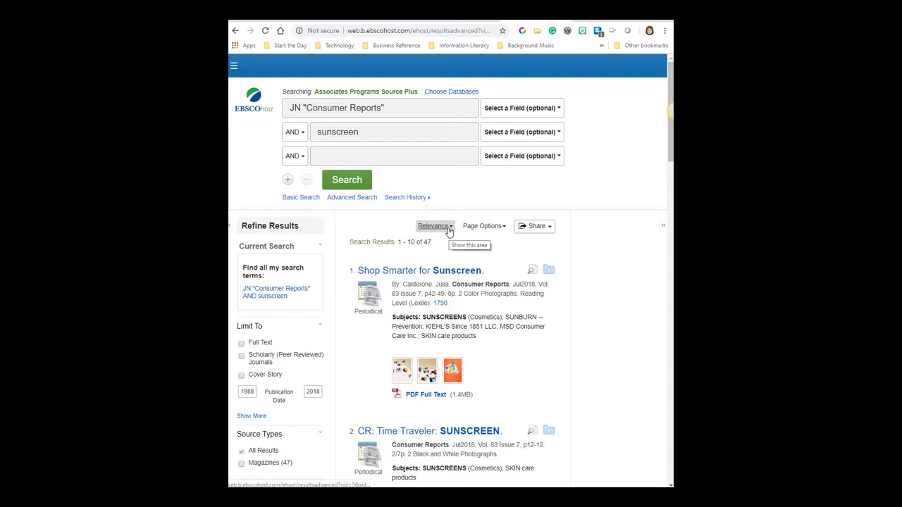
Sort the results by Date Newest and open the CR: Time Traveler: SUNSCREEN. record
{"action": "left_click", "coordinate": [449, 232]}
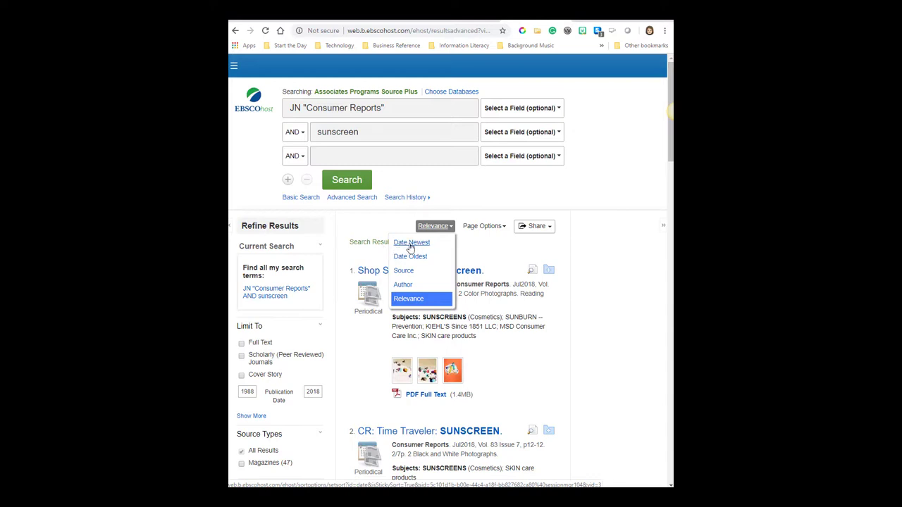
{"action": "left_click", "coordinate": [407, 244]}
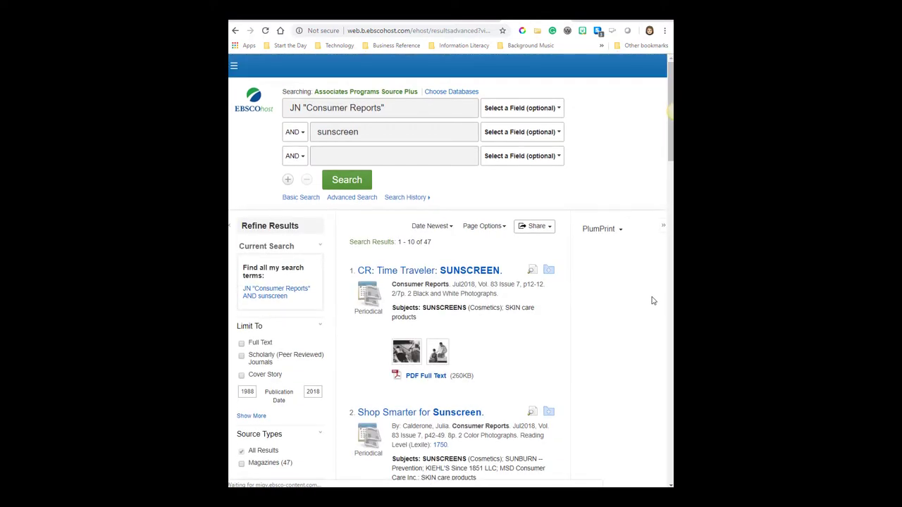
{"action": "scroll", "coordinate": [623, 303], "scroll_direction": "down", "scroll_amount": 2}
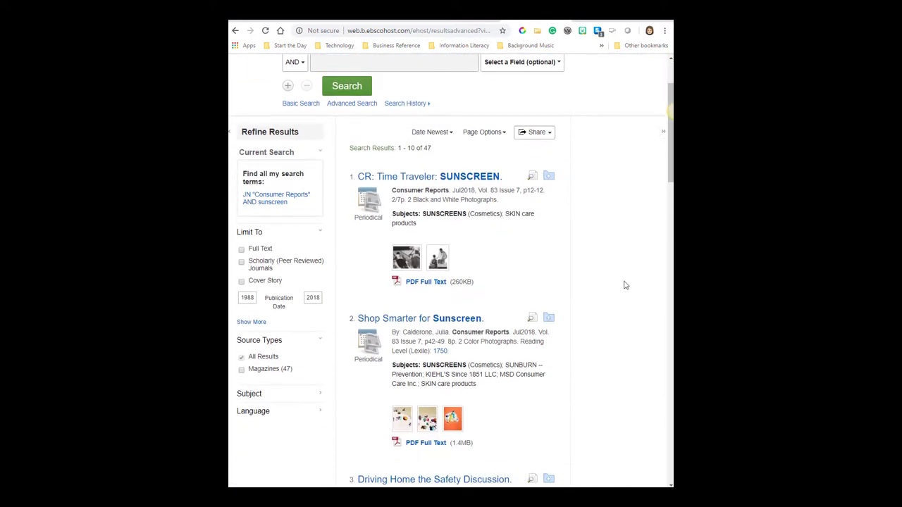
{"action": "left_click_drag", "start_coordinate": [479, 191], "coordinate": [457, 191]}
{"action": "left_click", "coordinate": [520, 207]}
{"action": "left_click", "coordinate": [431, 177]}
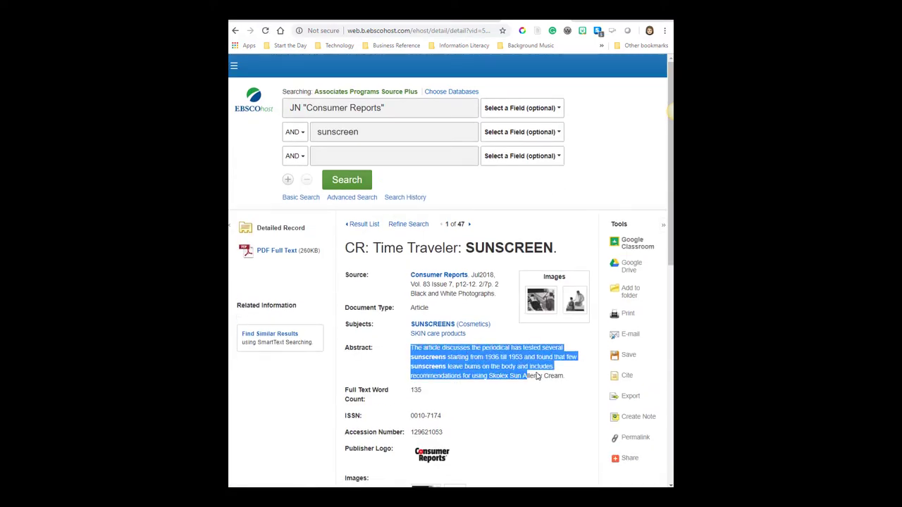
Review the Time Traveler: SUNSCREEN abstract and scroll through its PDF full text
{"action": "left_click_drag", "start_coordinate": [537, 377], "coordinate": [569, 380]}
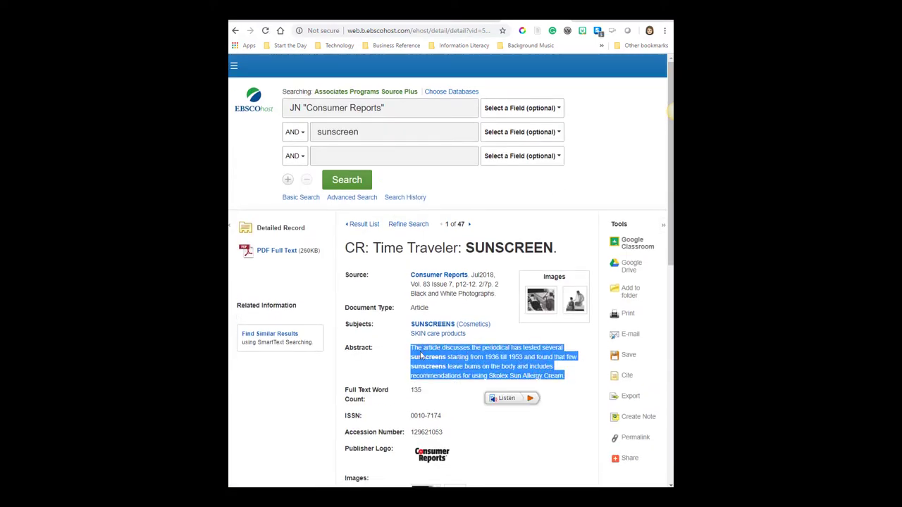
{"action": "left_click", "coordinate": [425, 349]}
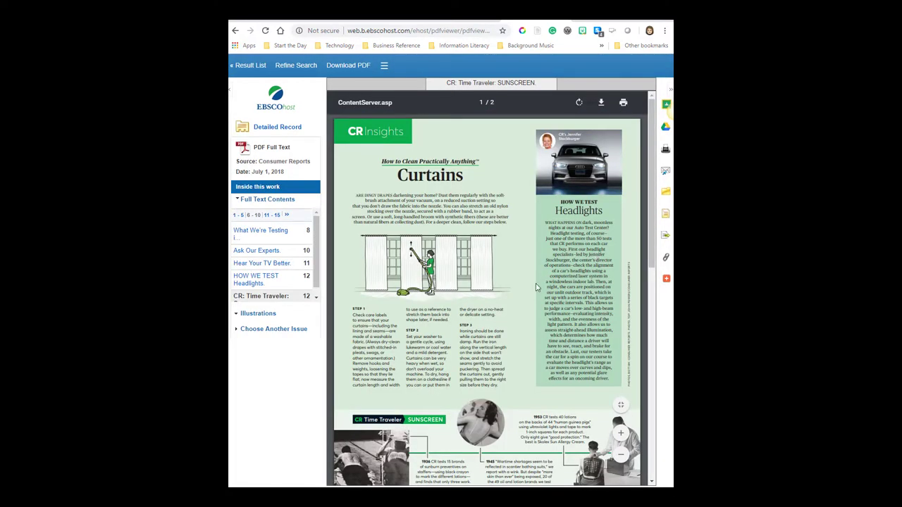
{"action": "scroll", "coordinate": [574, 206], "scroll_direction": "down", "scroll_amount": 2}
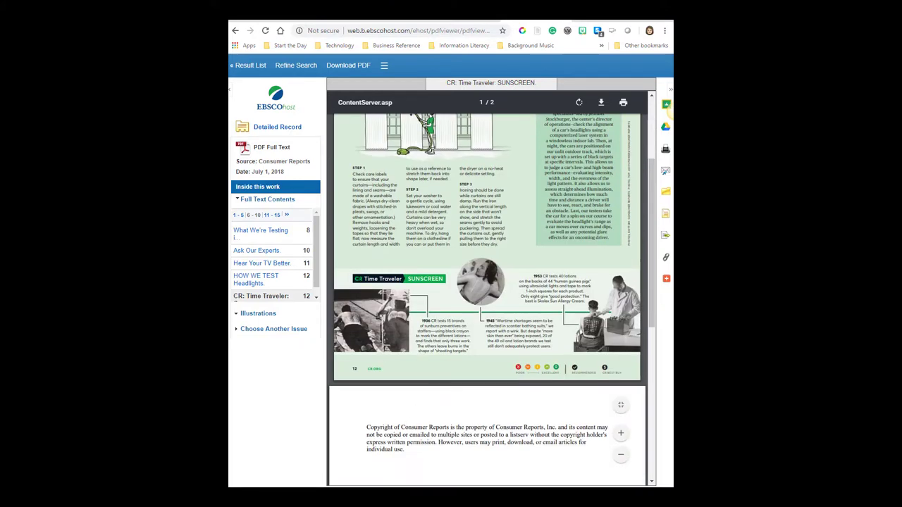
{"action": "left_click_drag", "start_coordinate": [365, 279], "coordinate": [456, 279]}
{"action": "scroll", "coordinate": [572, 274], "scroll_direction": "up", "scroll_amount": 3}
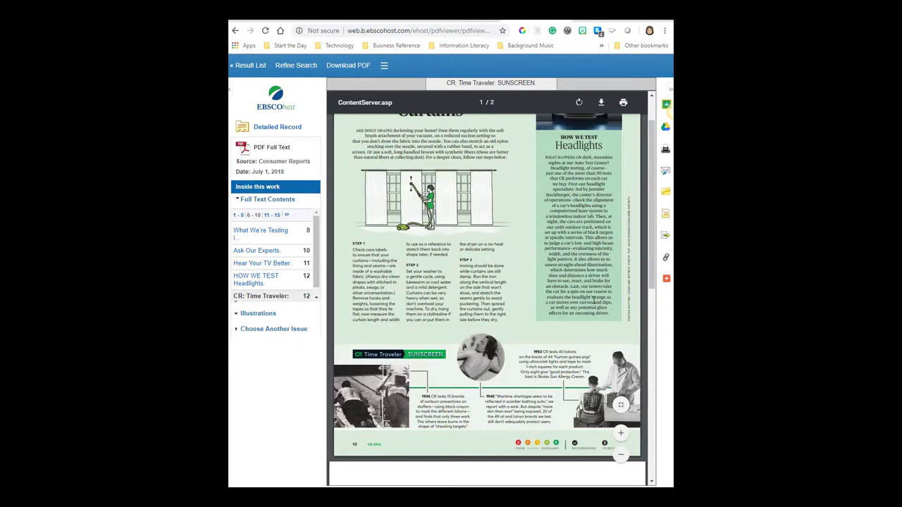
{"action": "scroll", "coordinate": [567, 281], "scroll_direction": "down", "scroll_amount": 2}
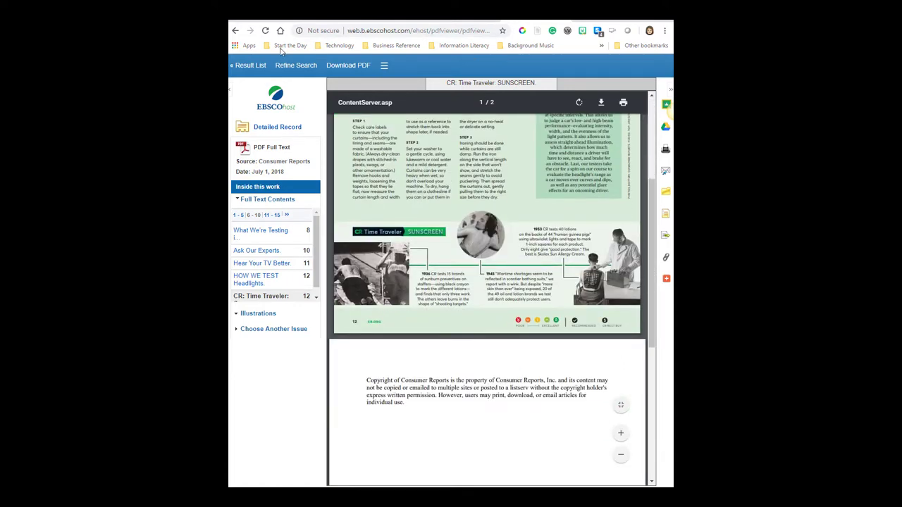
{"action": "scroll", "coordinate": [439, 194], "scroll_direction": "up", "scroll_amount": 1}
{"action": "scroll", "coordinate": [438, 193], "scroll_direction": "up", "scroll_amount": 3}
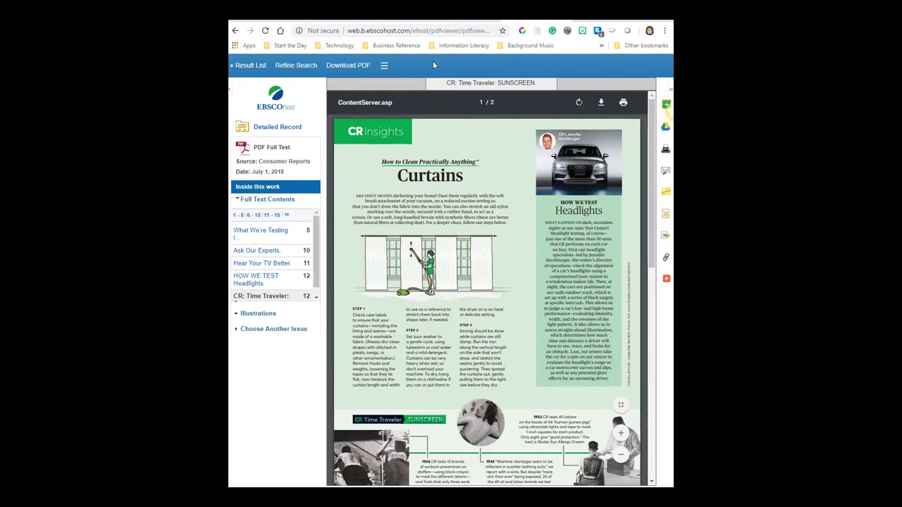
Return to the results and open the Shop Smarter for Sunscreen full-text PDF
{"action": "left_click", "coordinate": [251, 67]}
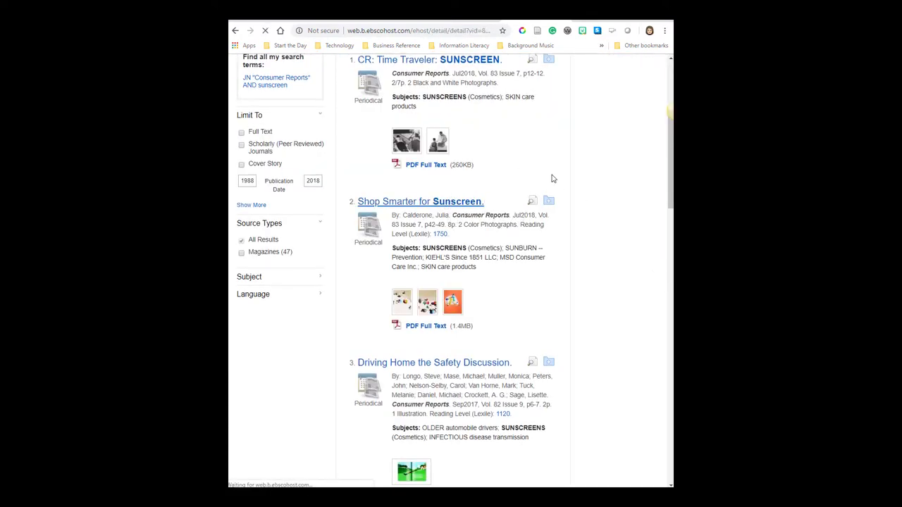
{"action": "scroll", "coordinate": [580, 267], "scroll_direction": "down", "scroll_amount": 1}
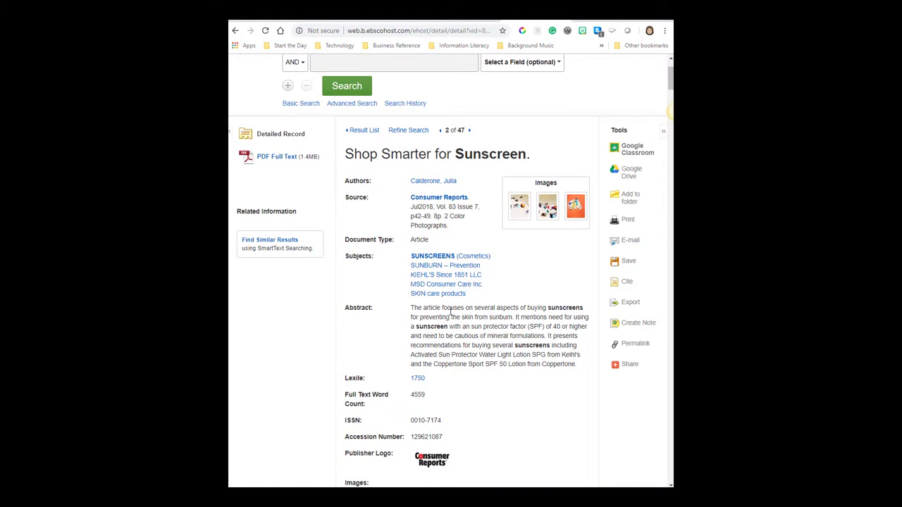
{"action": "left_click_drag", "start_coordinate": [452, 316], "coordinate": [576, 365]}
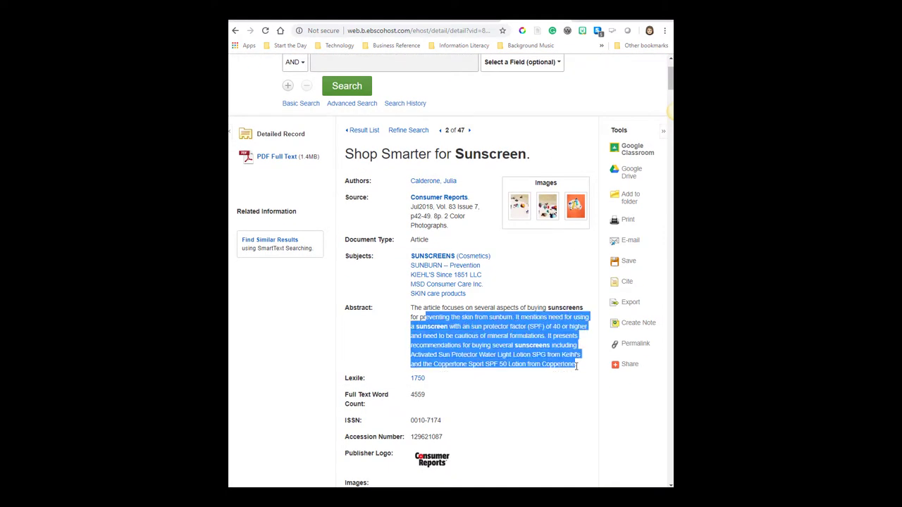
{"action": "left_click", "coordinate": [281, 159]}
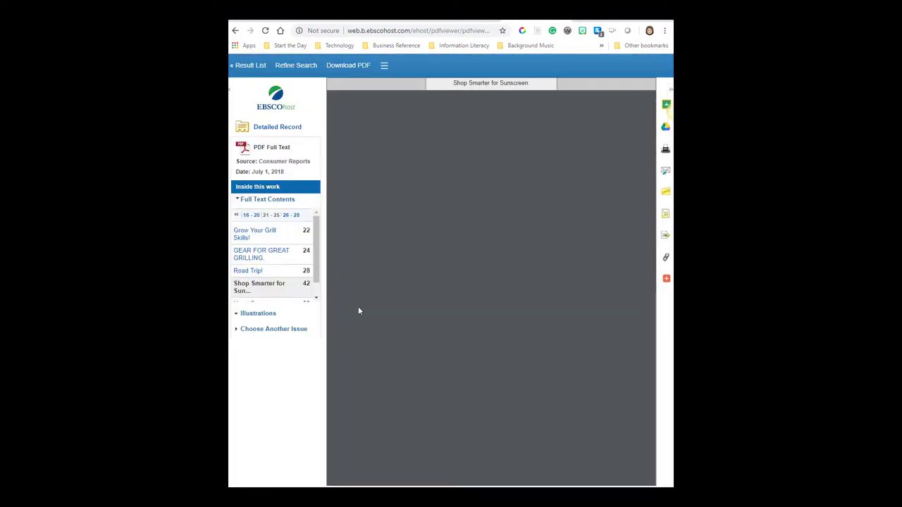
Scroll through the PDF to the lotions and sprays ratings tables
{"action": "scroll", "coordinate": [503, 234], "scroll_direction": "down", "scroll_amount": 8}
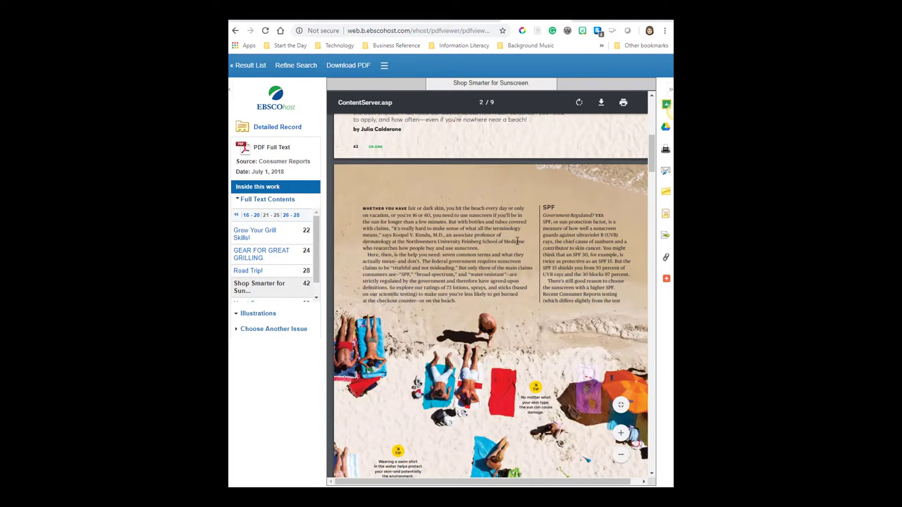
{"action": "scroll", "coordinate": [632, 243], "scroll_direction": "down", "scroll_amount": 10}
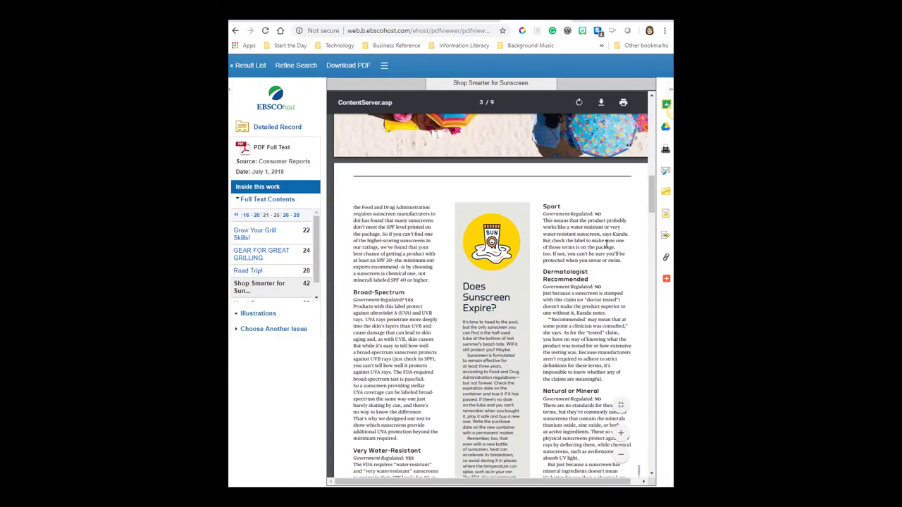
{"action": "scroll", "coordinate": [606, 243], "scroll_direction": "down", "scroll_amount": 10}
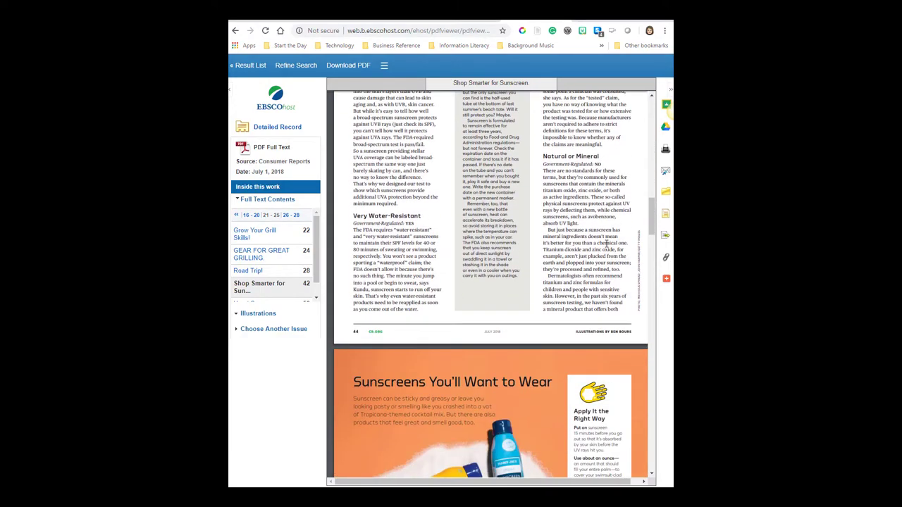
{"action": "scroll", "coordinate": [606, 243], "scroll_direction": "down", "scroll_amount": 10}
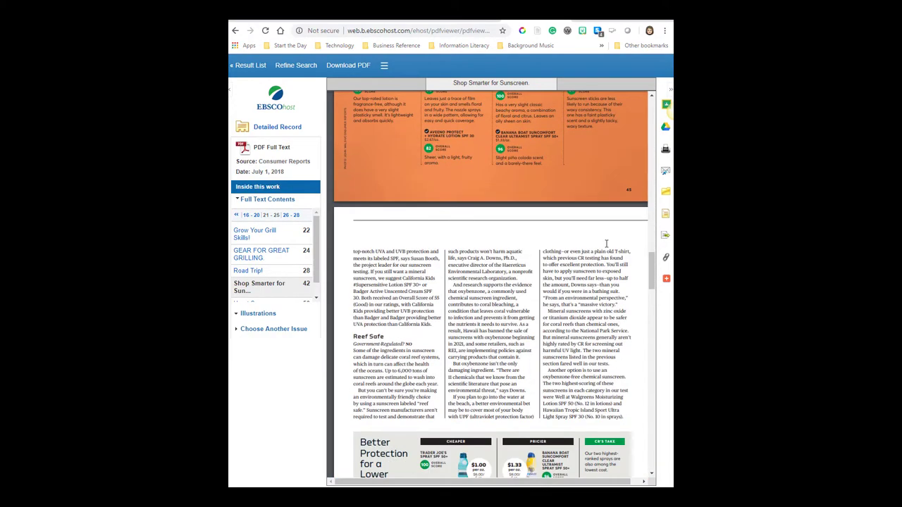
{"action": "scroll", "coordinate": [607, 244], "scroll_direction": "up", "scroll_amount": 5}
{"action": "scroll", "coordinate": [413, 226], "scroll_direction": "up", "scroll_amount": 2}
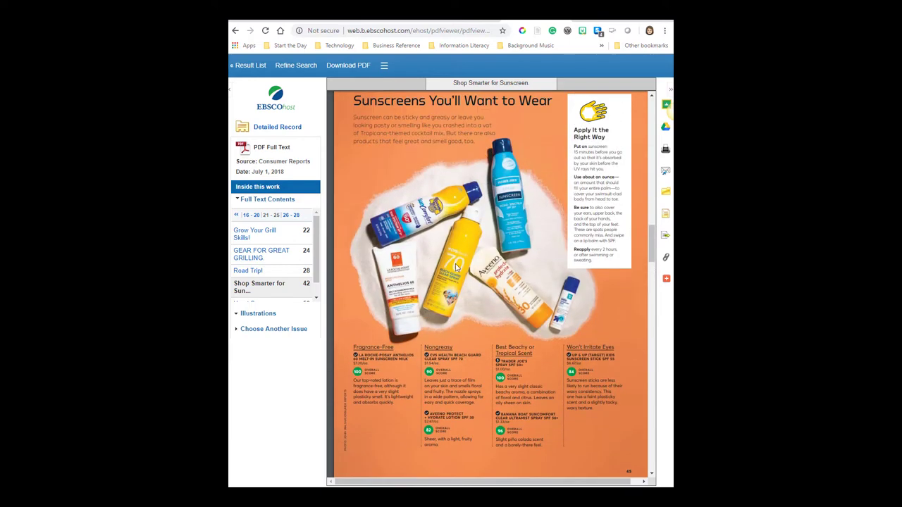
{"action": "scroll", "coordinate": [486, 268], "scroll_direction": "down", "scroll_amount": 6}
{"action": "scroll", "coordinate": [455, 318], "scroll_direction": "down", "scroll_amount": 4}
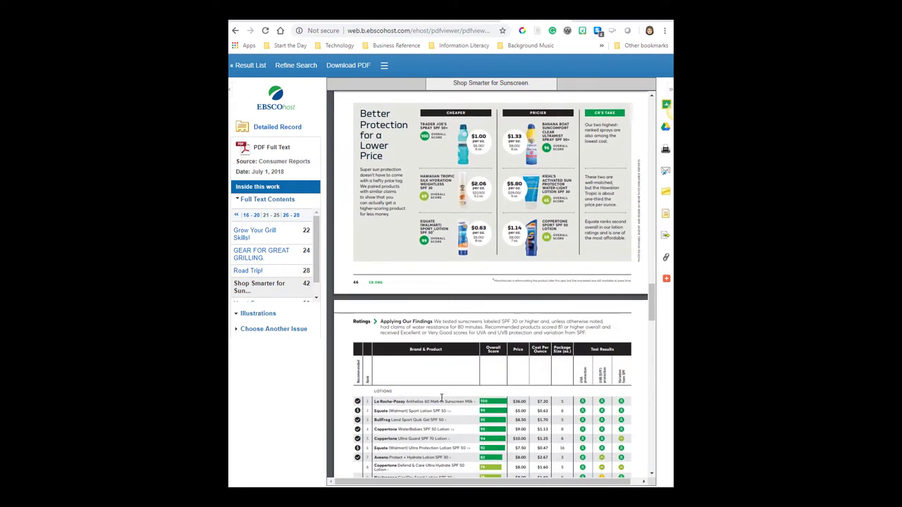
{"action": "scroll", "coordinate": [482, 265], "scroll_direction": "down", "scroll_amount": 3}
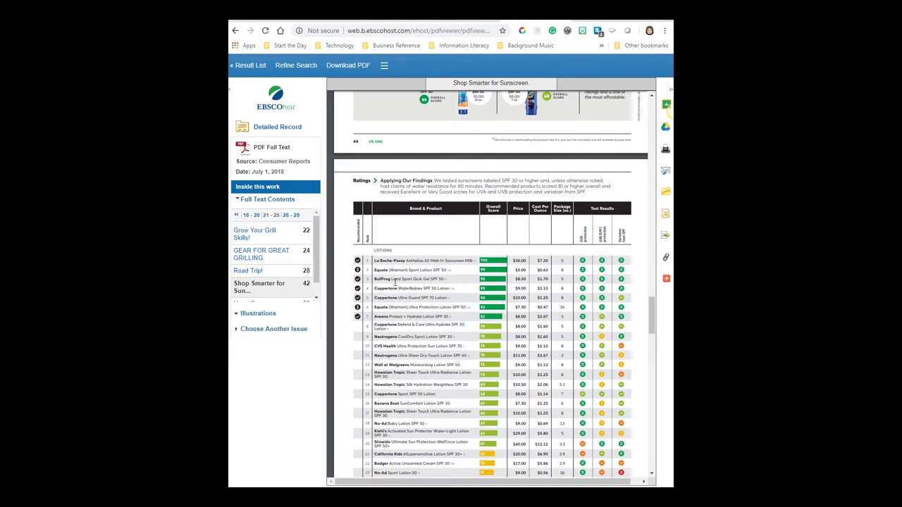
{"action": "left_click_drag", "start_coordinate": [373, 261], "coordinate": [459, 328]}
{"action": "left_click", "coordinate": [369, 273]}
{"action": "scroll", "coordinate": [432, 288], "scroll_direction": "down", "scroll_amount": 10}
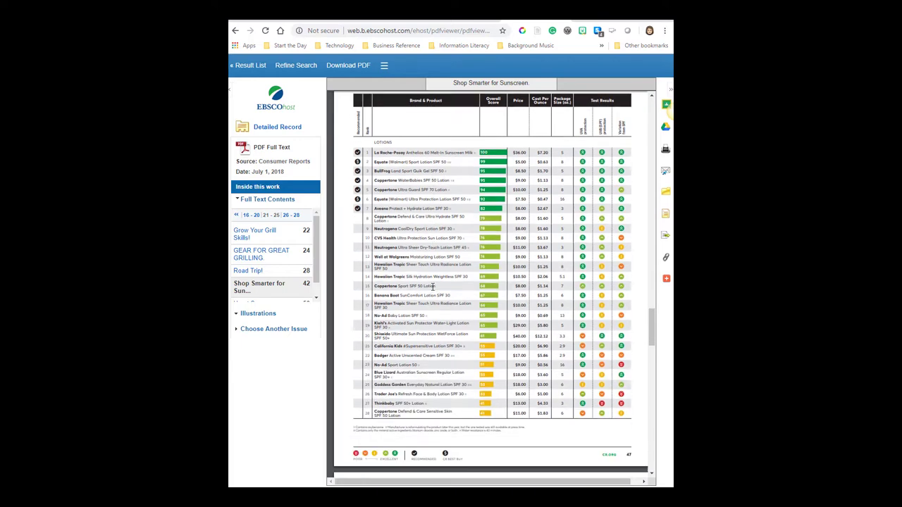
{"action": "scroll", "coordinate": [466, 379], "scroll_direction": "down", "scroll_amount": 12}
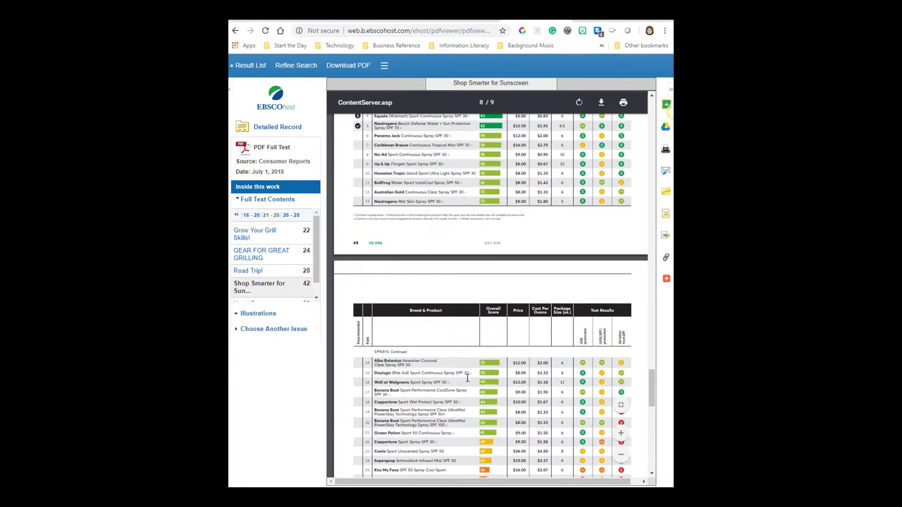
{"action": "scroll", "coordinate": [466, 379], "scroll_direction": "up", "scroll_amount": 8}
{"action": "scroll", "coordinate": [584, 342], "scroll_direction": "up", "scroll_amount": 3}
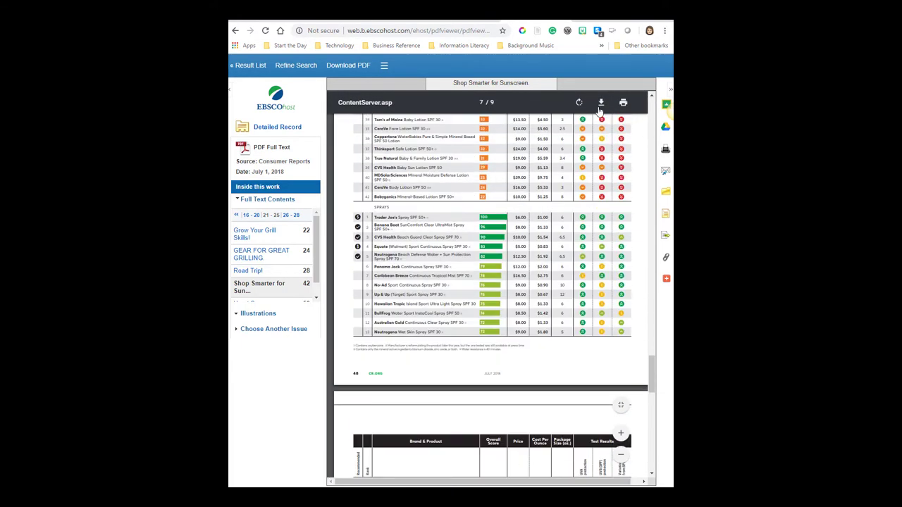
E-mail the article to the student's college address using APA citation format
{"action": "left_click", "coordinate": [664, 172]}
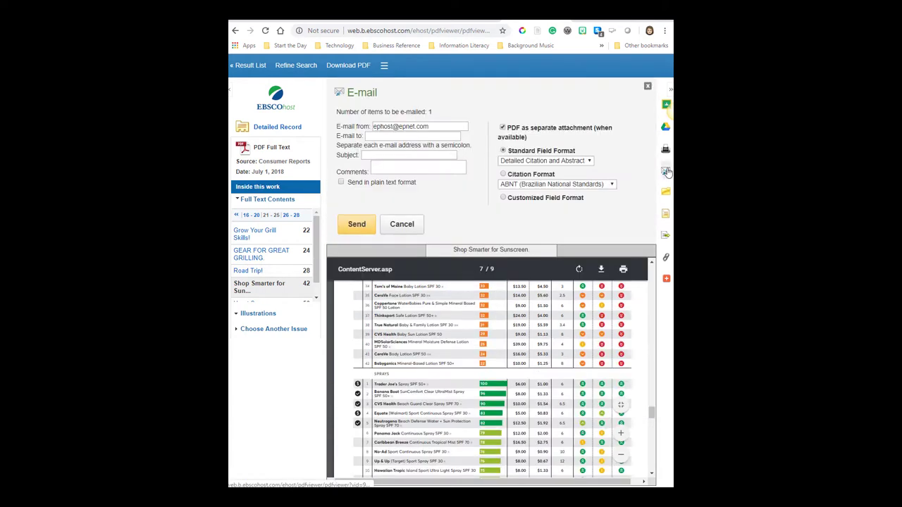
{"action": "left_click", "coordinate": [378, 138]}
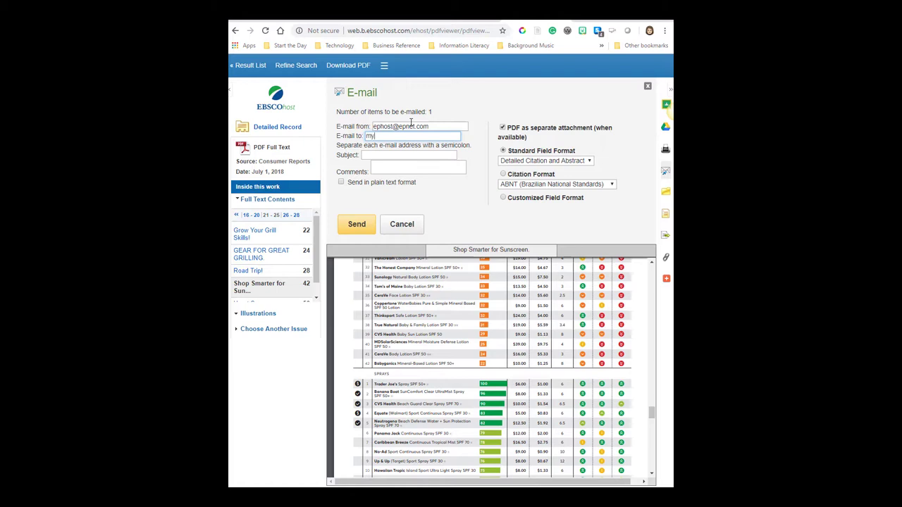
{"action": "type", "text": "myemail@madisoncollege.edu"}
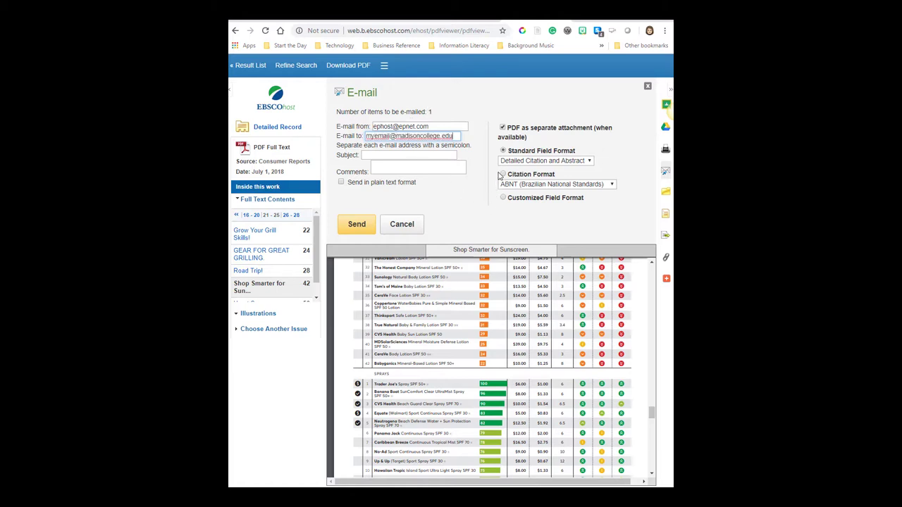
{"action": "left_click", "coordinate": [503, 174]}
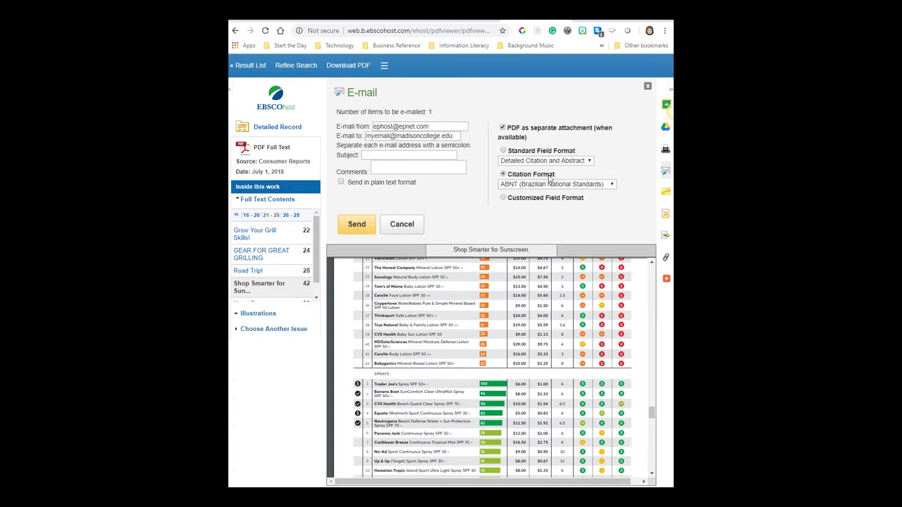
{"action": "left_click", "coordinate": [562, 185]}
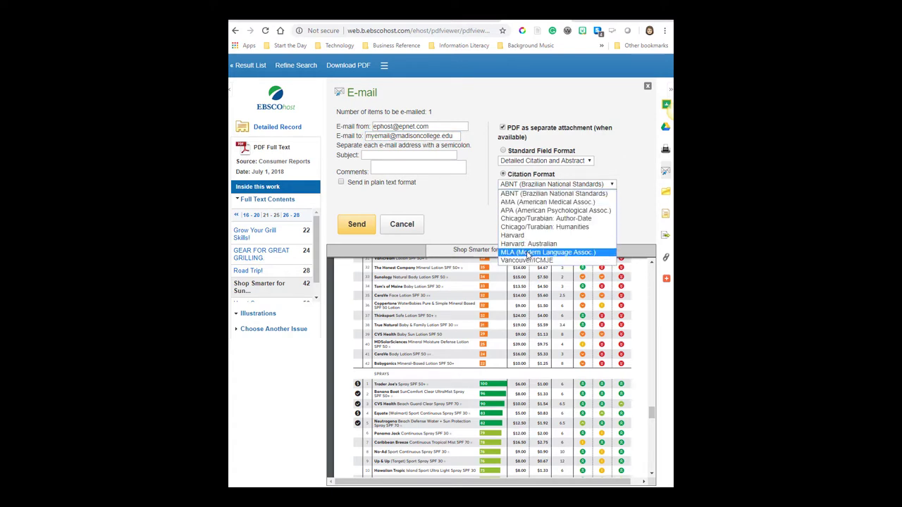
{"action": "left_click", "coordinate": [530, 210]}
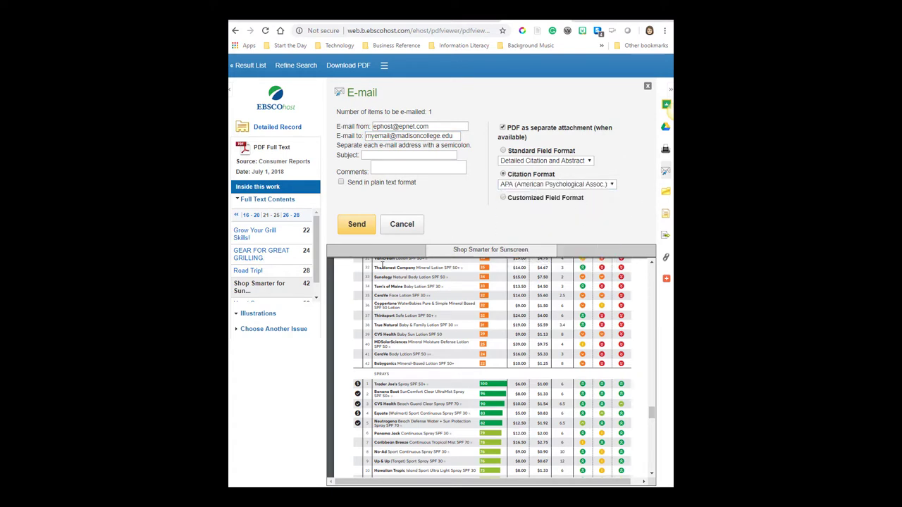
{"action": "left_click", "coordinate": [647, 87]}
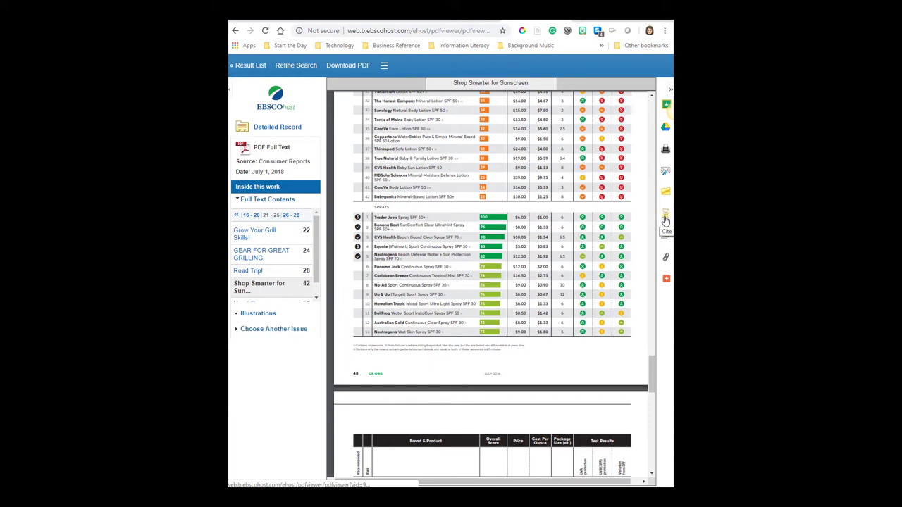
Open the Cite tool and select the complete APA reference for Shop Smarter for Sunscreen
{"action": "left_click", "coordinate": [666, 220]}
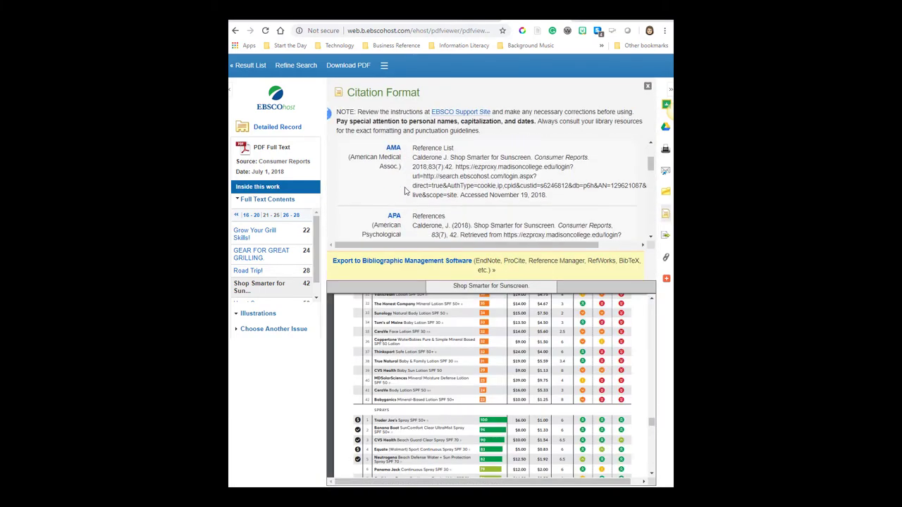
{"action": "scroll", "coordinate": [406, 191], "scroll_direction": "down", "scroll_amount": 1}
{"action": "left_click_drag", "start_coordinate": [416, 170], "coordinate": [493, 214]}
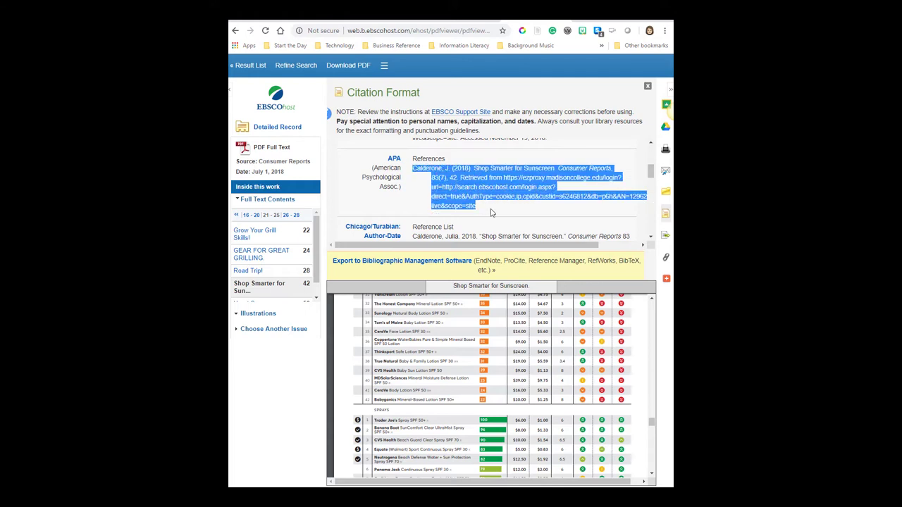
{"action": "left_click", "coordinate": [509, 212]}
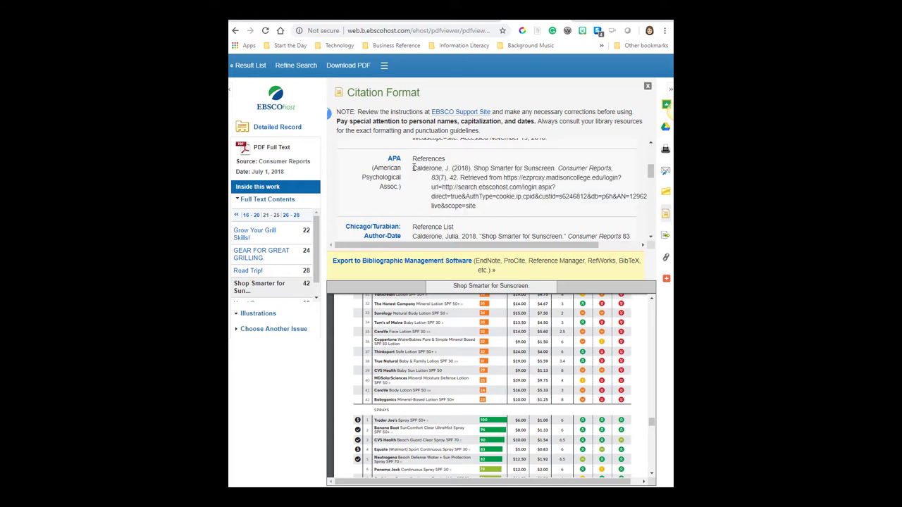
{"action": "left_click_drag", "start_coordinate": [414, 168], "coordinate": [508, 211]}
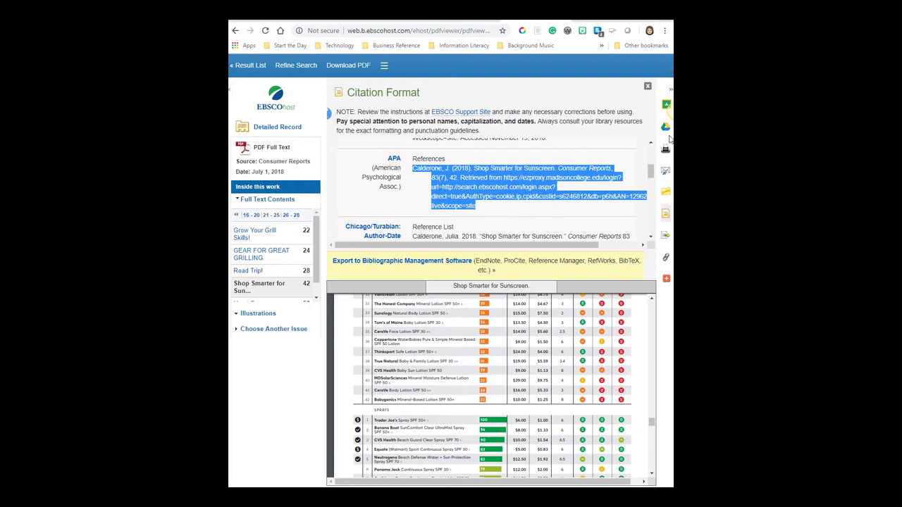
Close the Citation Format panel and return the PDF to page 1, 'Shop Smarter for Sunscreen'
{"action": "left_click", "coordinate": [648, 86]}
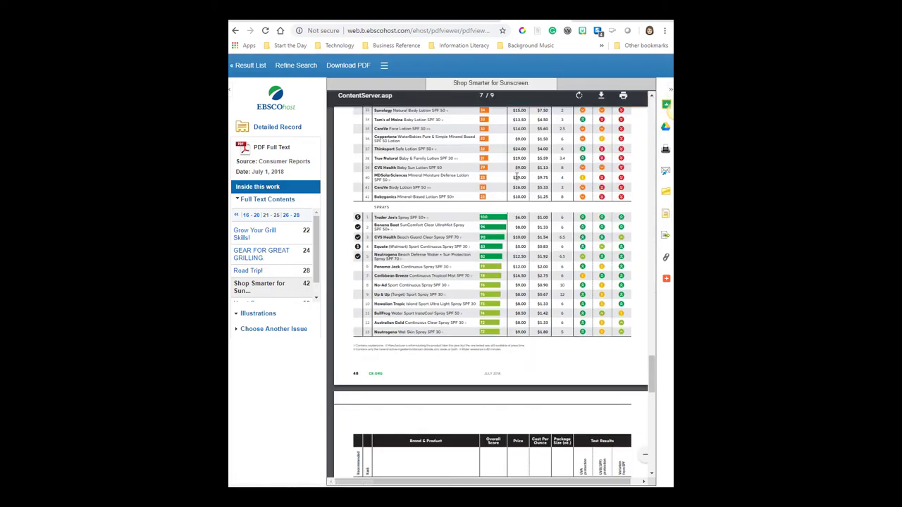
{"action": "mouse_move", "coordinate": [652, 374]}
{"action": "left_mouse_down"}
{"action": "mouse_move", "coordinate": [657, 150]}
{"action": "mouse_move", "coordinate": [589, 132]}
{"action": "left_mouse_up"}
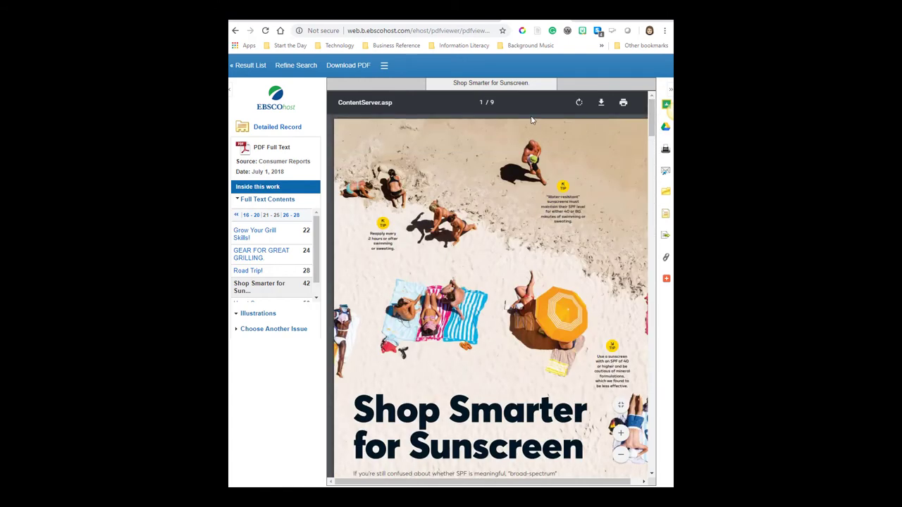